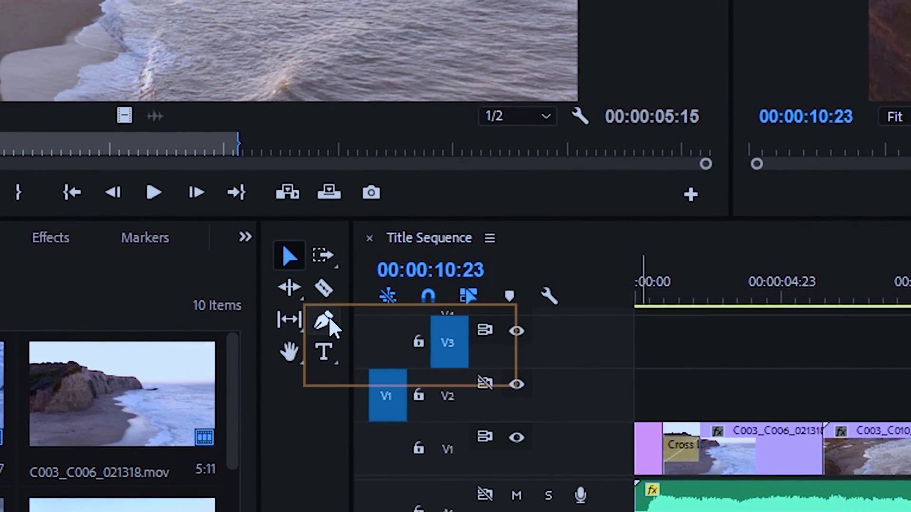
Swap the Pen tool in the Tools panel for the Ellipse Tool
click(332, 326)
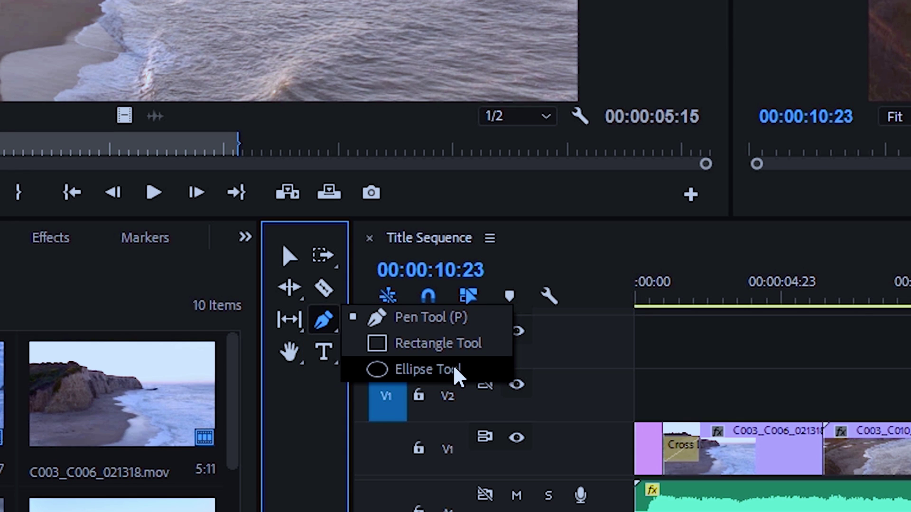
click(455, 371)
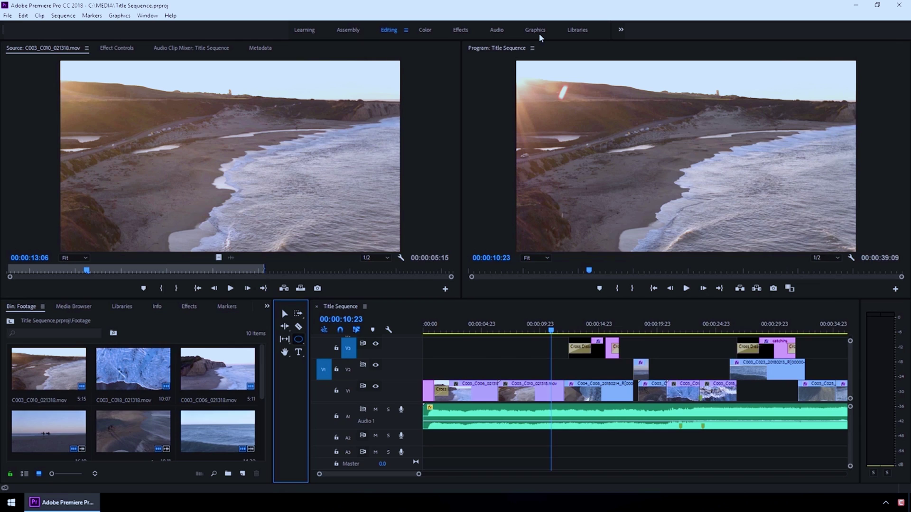
Switch to the Graphics workspace, mute audio track A1, and move the playhead to 00:00:14:18
click(539, 34)
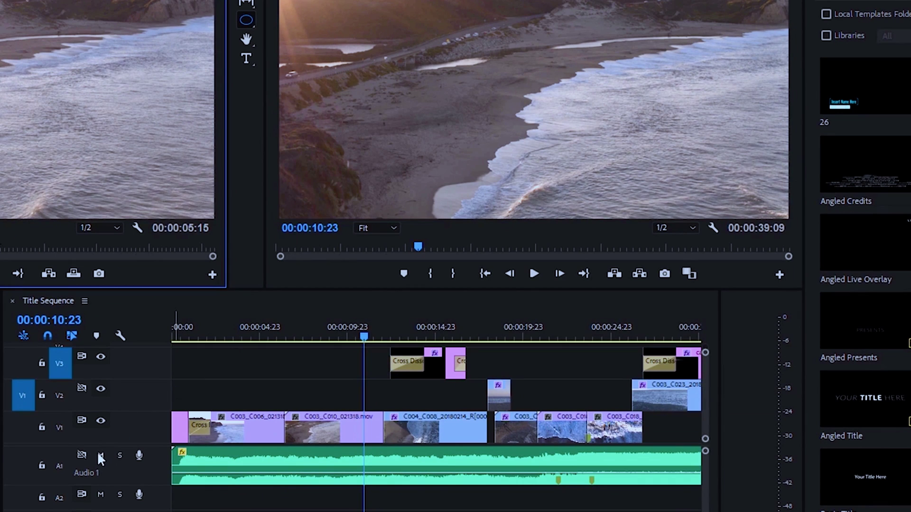
click(99, 455)
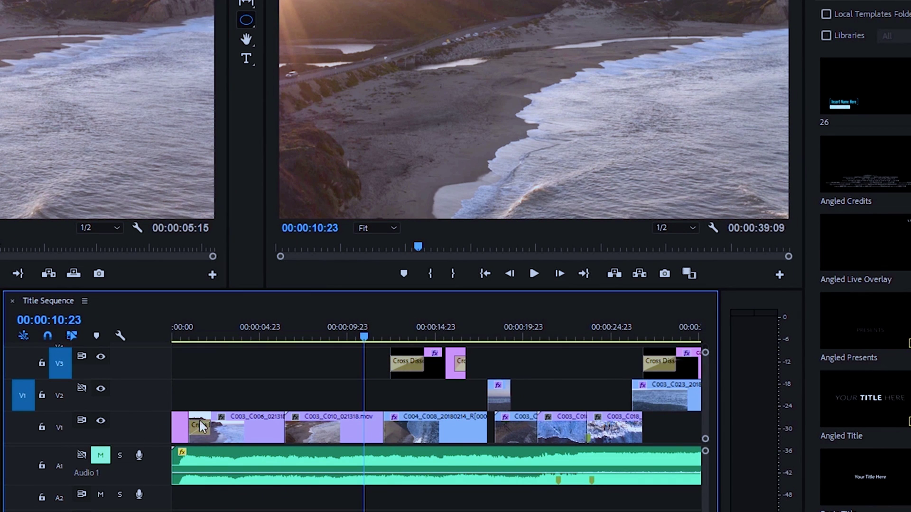
click(432, 327)
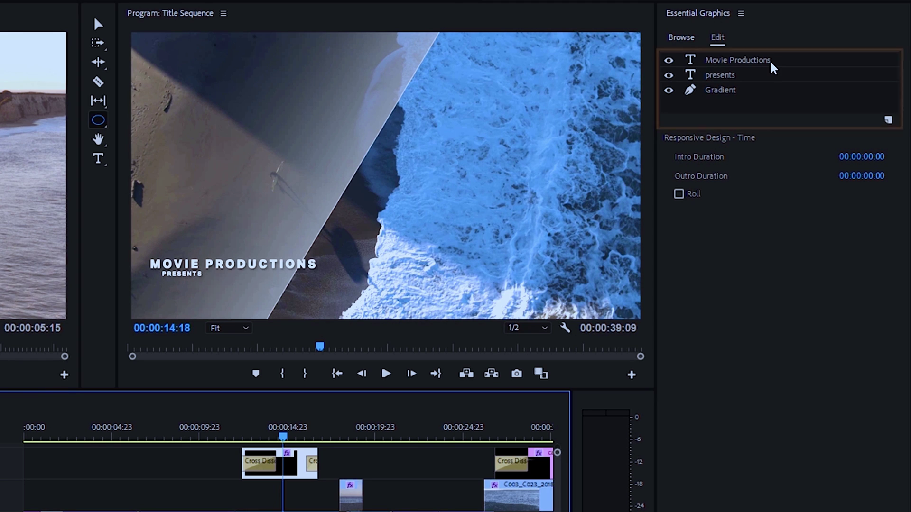
Inspect the Movie Productions and Gradient layers, then scrub the title animation back to 00:00:12:16
click(774, 68)
click(778, 77)
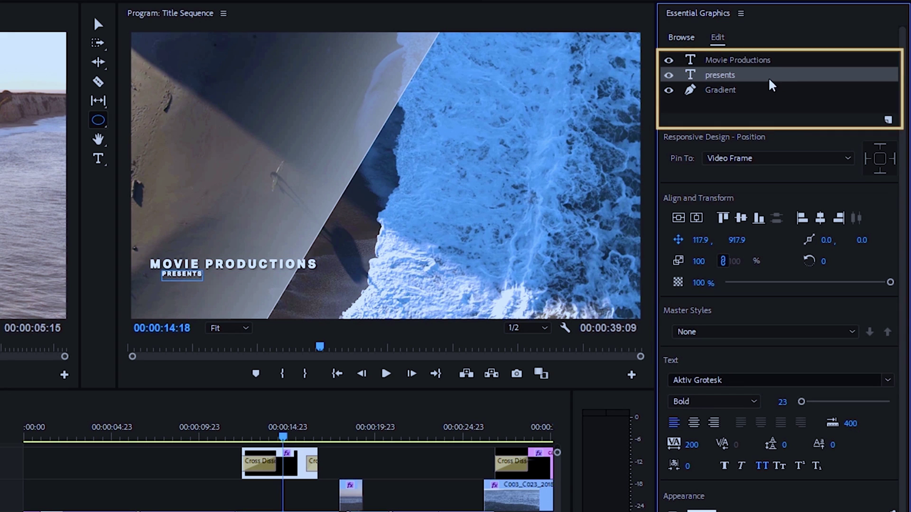
click(770, 91)
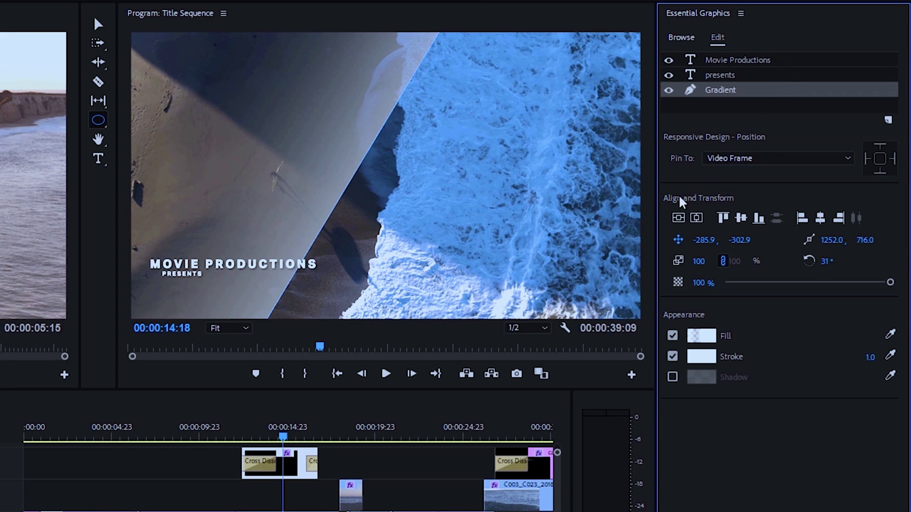
click(271, 439)
mouse_move(269, 447)
mouse_down()
mouse_move(249, 448)
mouse_move(305, 446)
mouse_move(288, 448)
mouse_up()
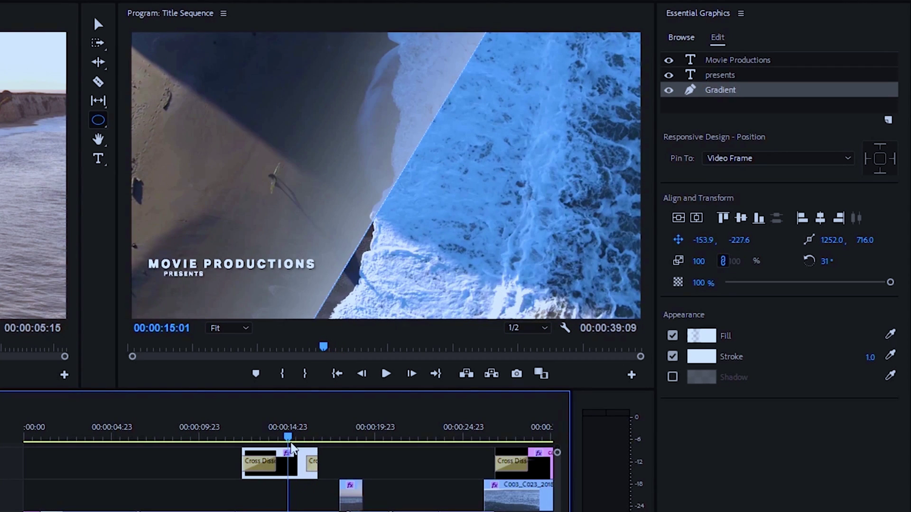
Inspect the Movie Productions and presents layers, clear the selection, and return to the Selection tool
click(790, 62)
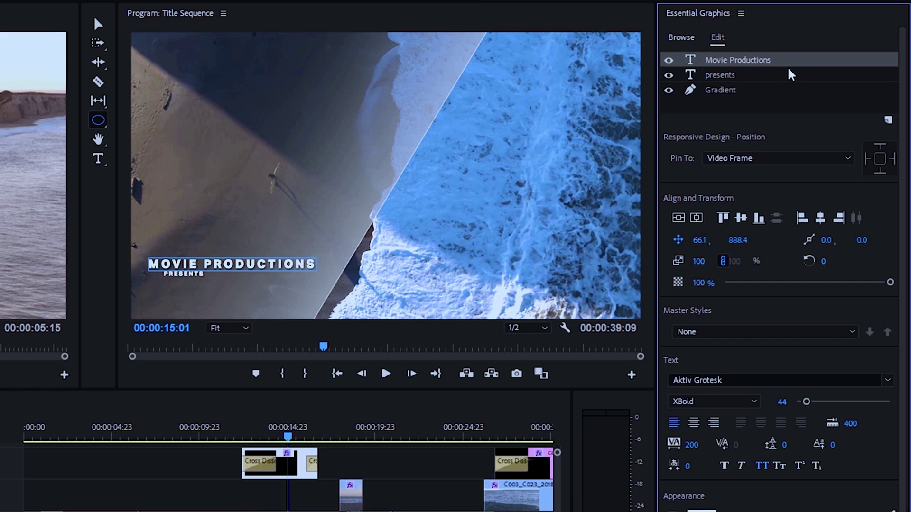
click(787, 75)
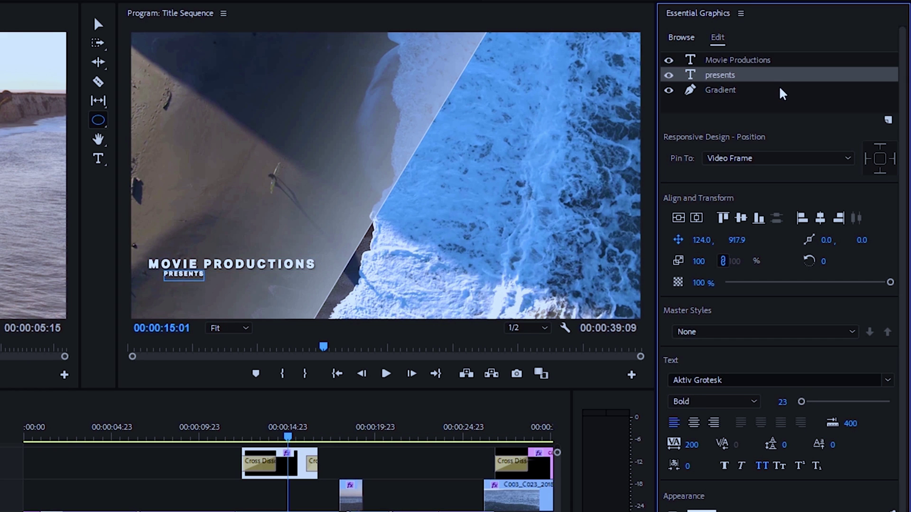
click(781, 90)
click(746, 110)
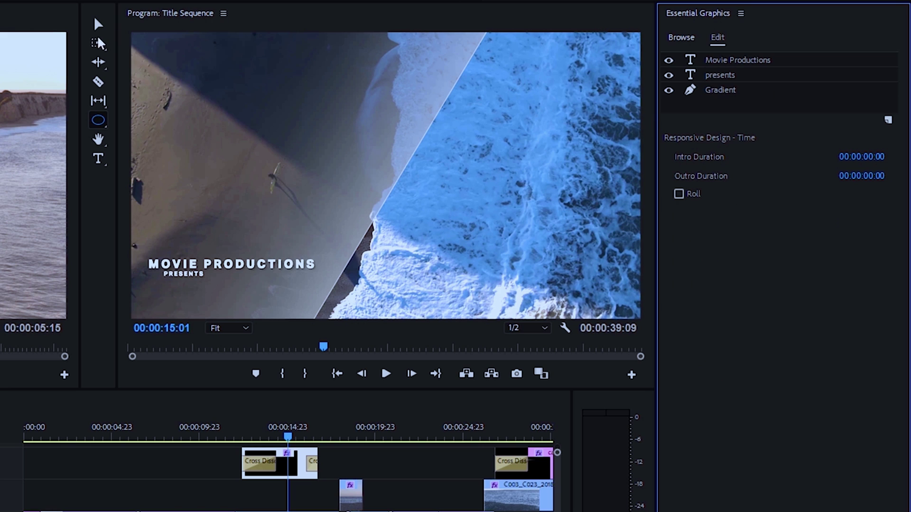
click(99, 24)
click(243, 265)
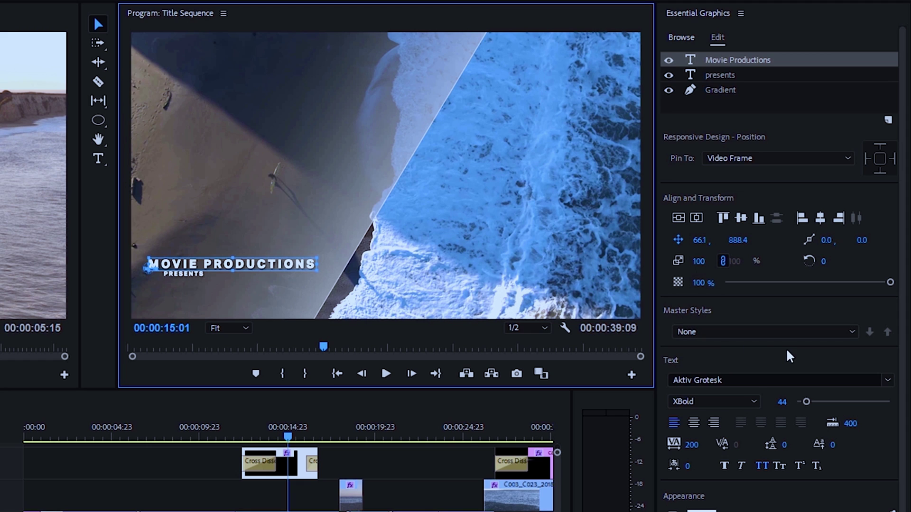
click(887, 380)
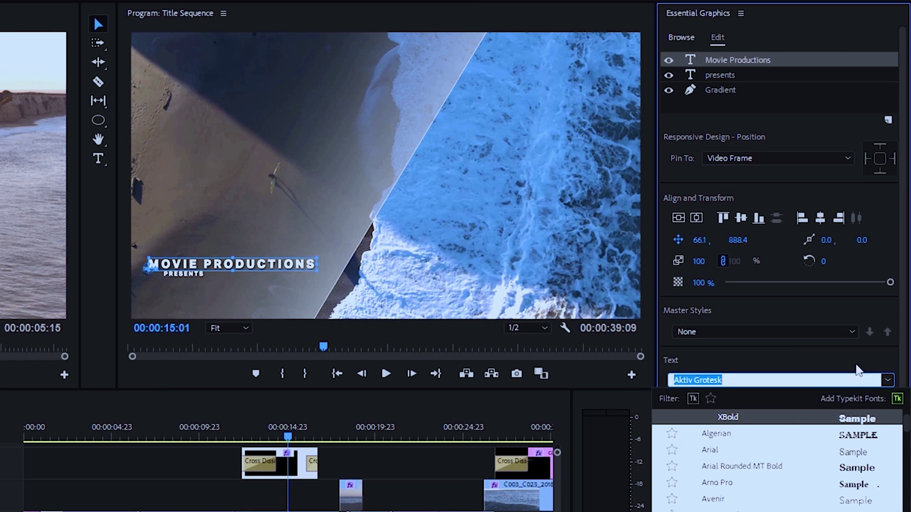
click(857, 369)
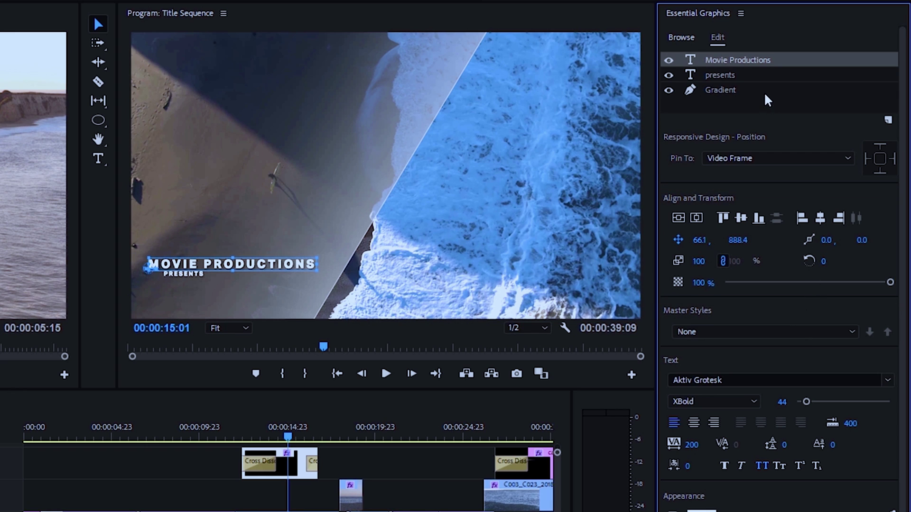
shift+click(757, 76)
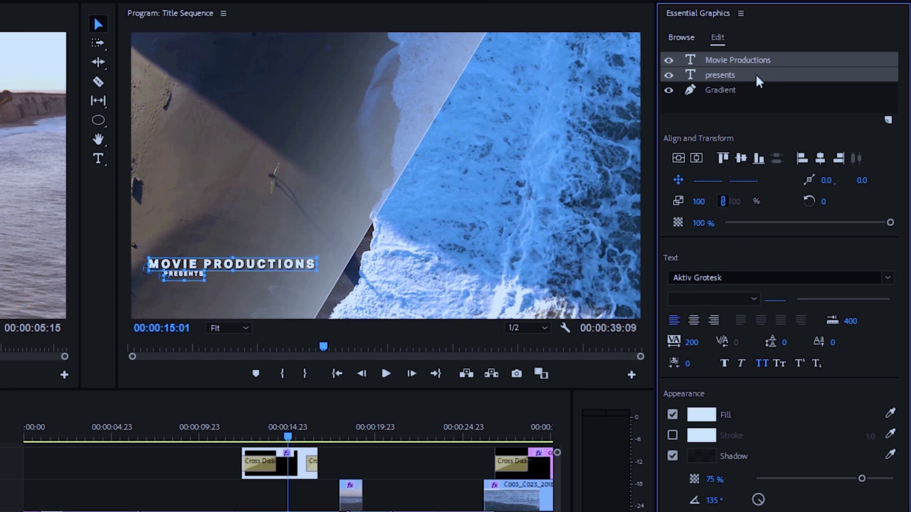
click(782, 59)
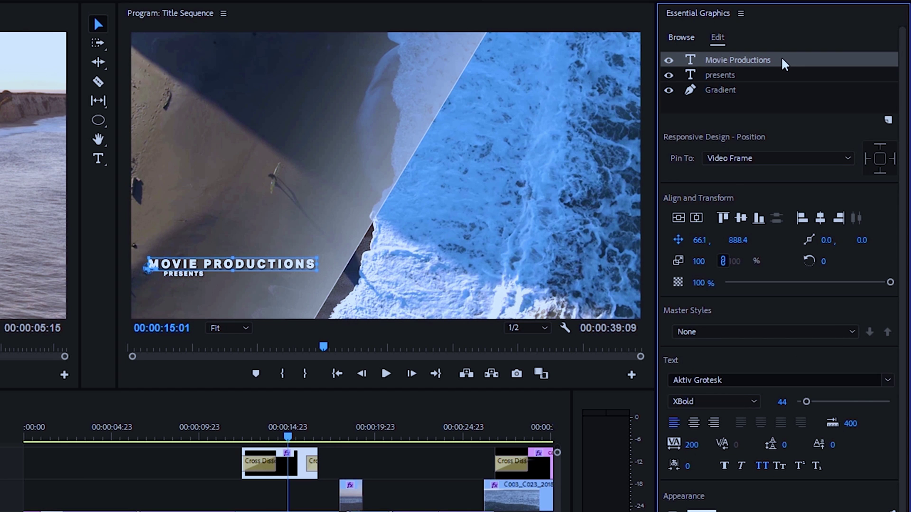
key(Delete)
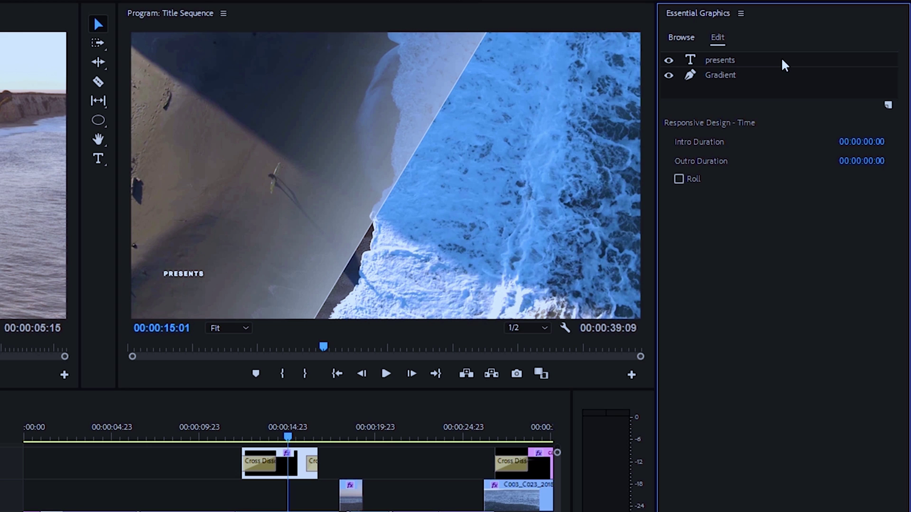
key(ctrl+z)
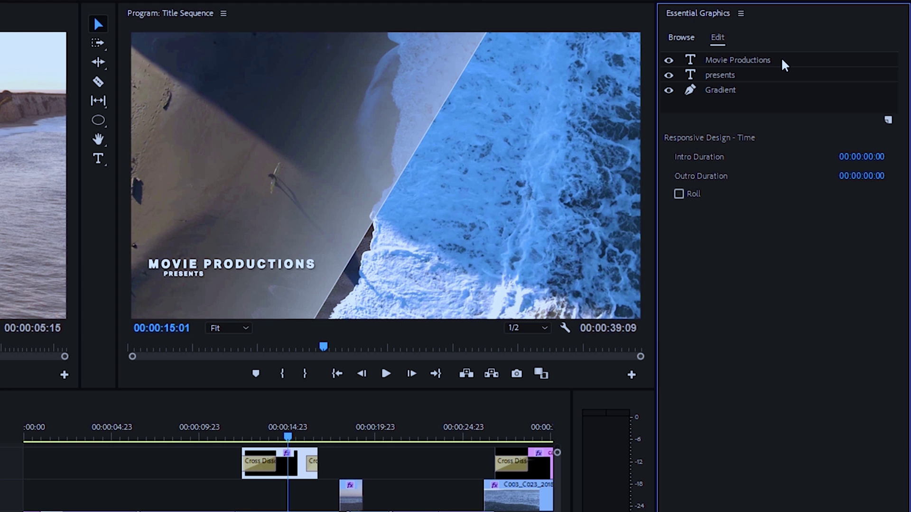
click(782, 60)
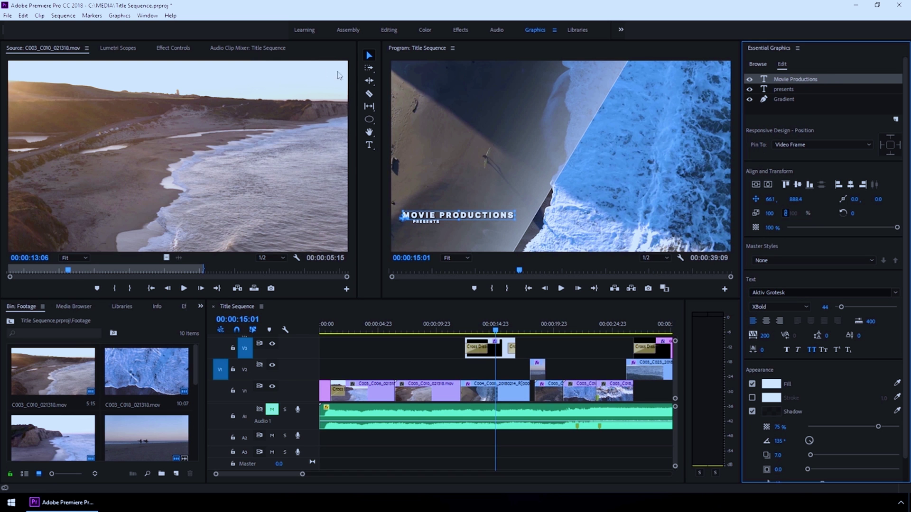
click(23, 16)
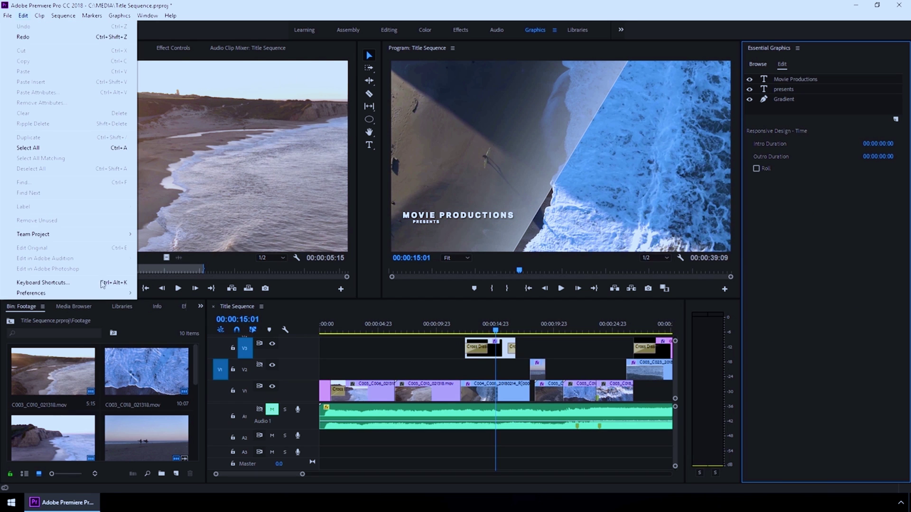
mouse_move(71, 293)
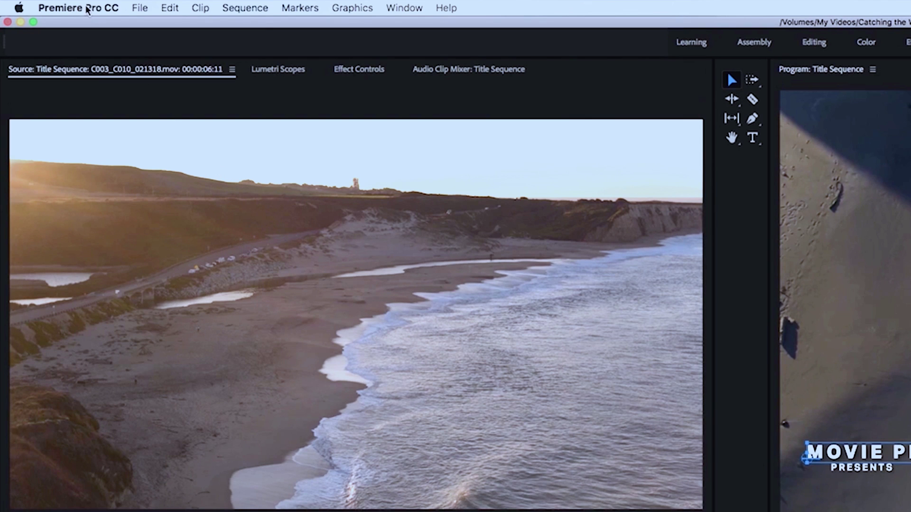
click(87, 9)
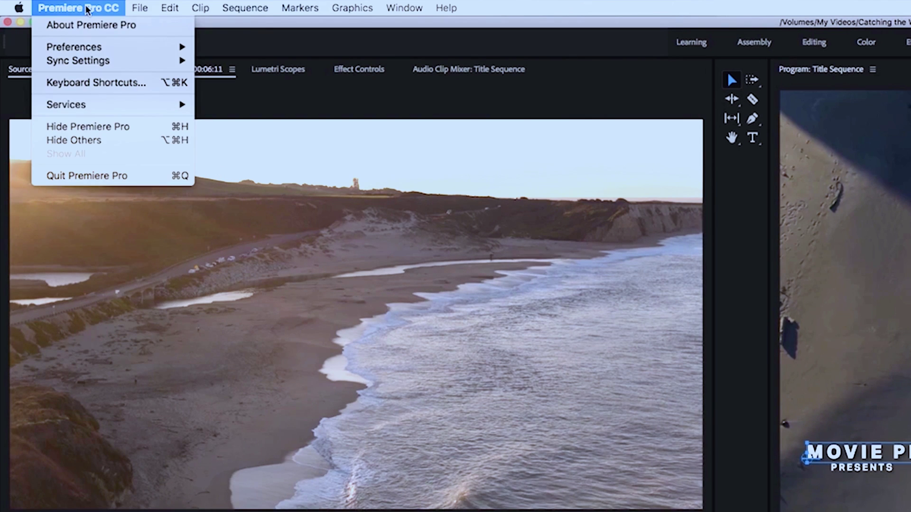
mouse_move(97, 47)
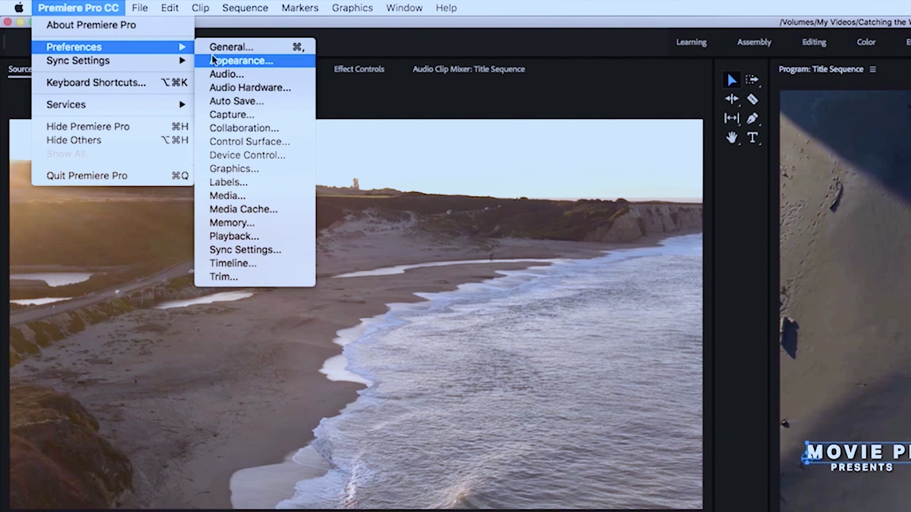
click(261, 264)
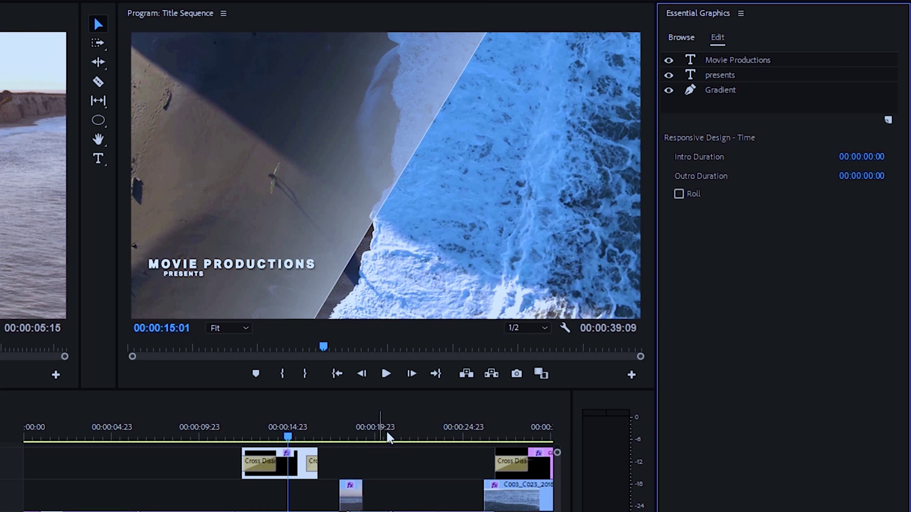
On the two-surfers shot, add a horizontal text layer reading 'TWO SURFERS'
drag(386, 431, 417, 442)
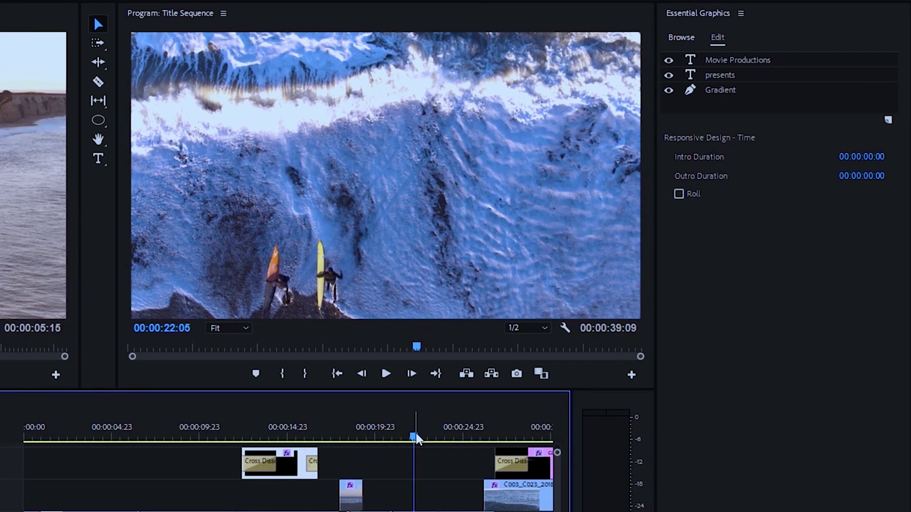
click(99, 160)
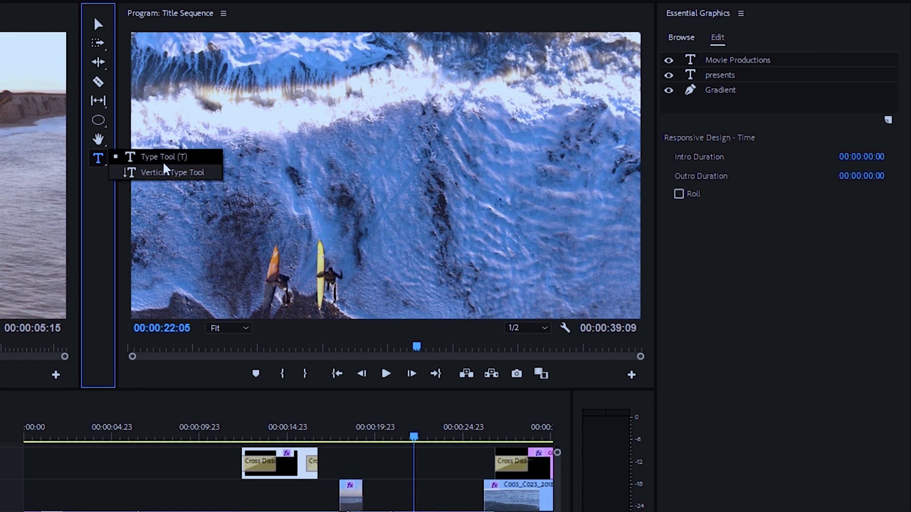
click(164, 158)
click(215, 152)
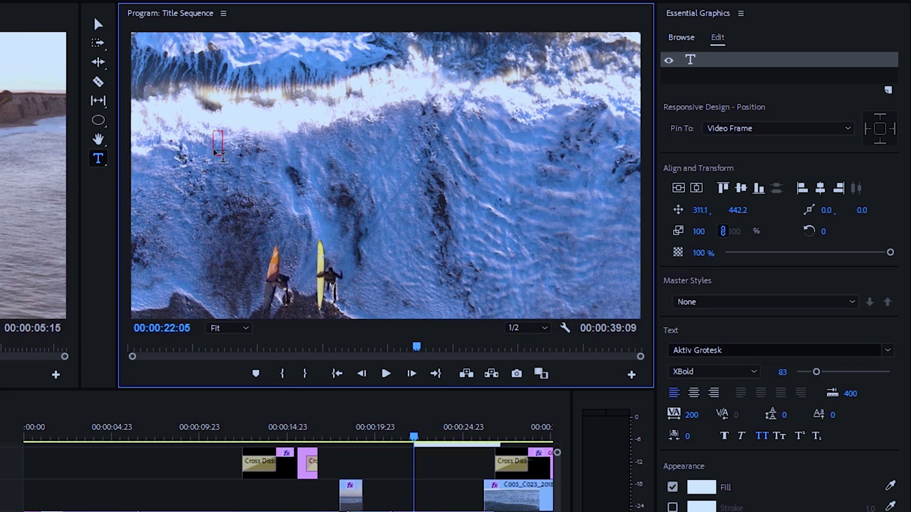
text(TW)
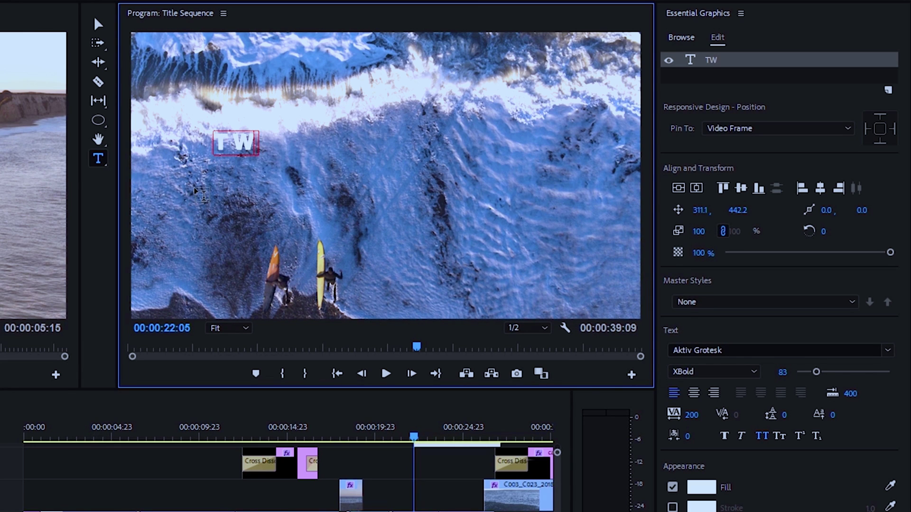
text(O SURFERS)
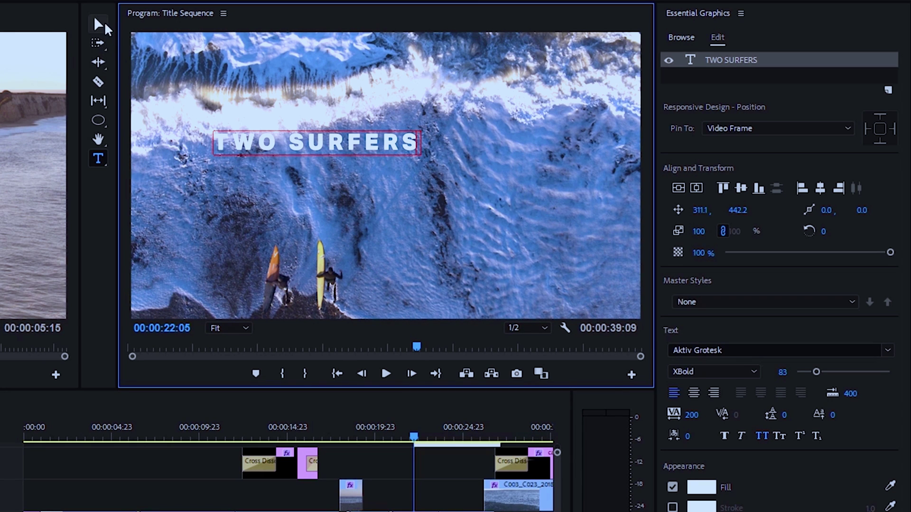
Move the title down-left to 140.4, 779.1, and draw a new text box upper right
click(99, 24)
mouse_move(228, 143)
mouse_down()
mouse_move(226, 255)
mouse_move(213, 255)
mouse_move(210, 239)
mouse_up()
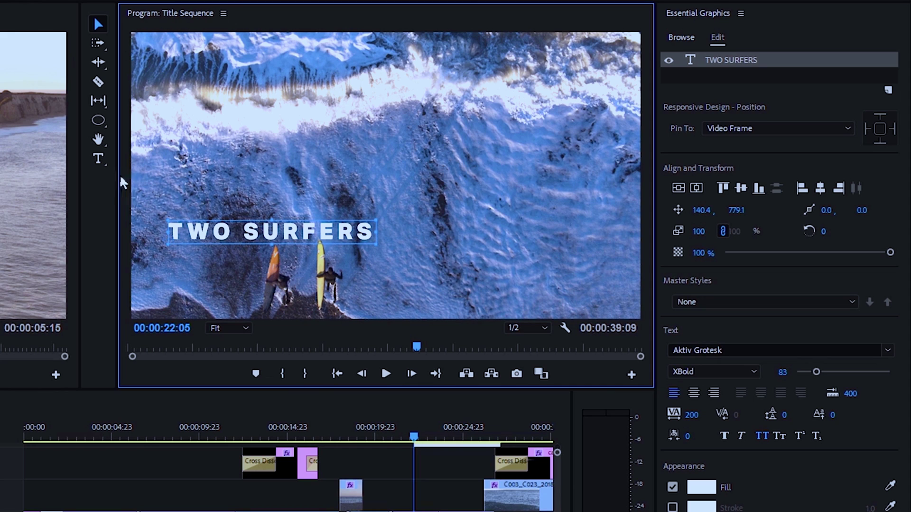
click(100, 160)
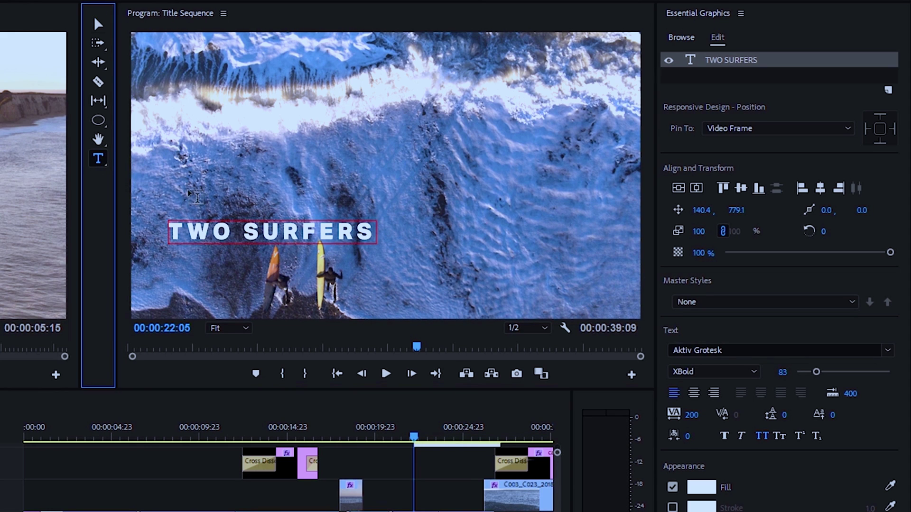
drag(390, 92, 579, 255)
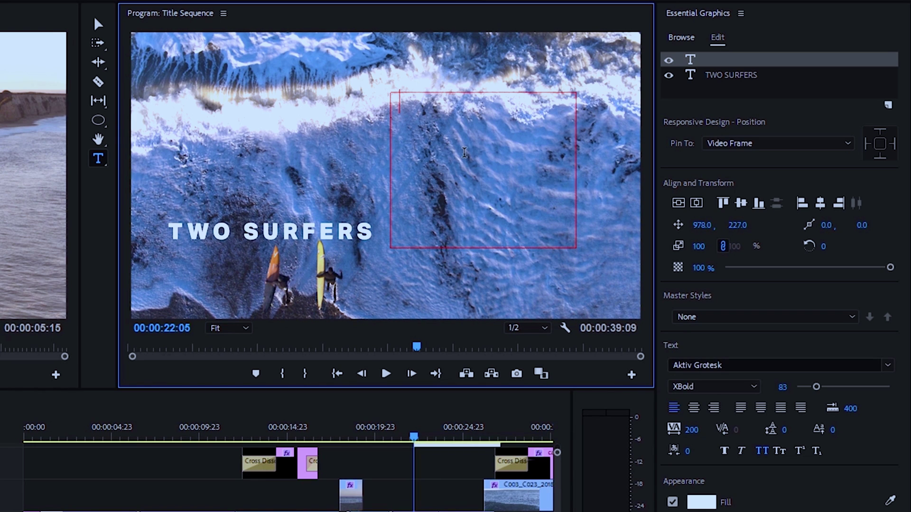
text(This is some tex)
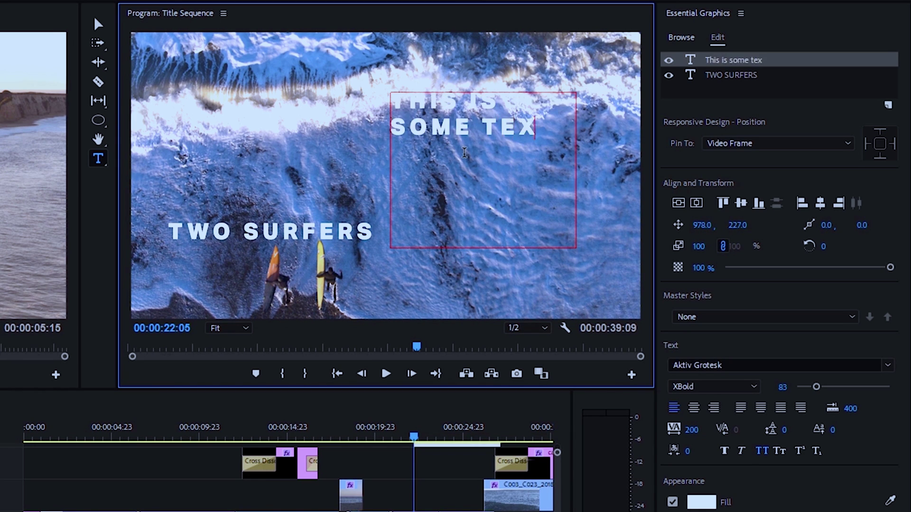
text(t that I am typing inside a te)
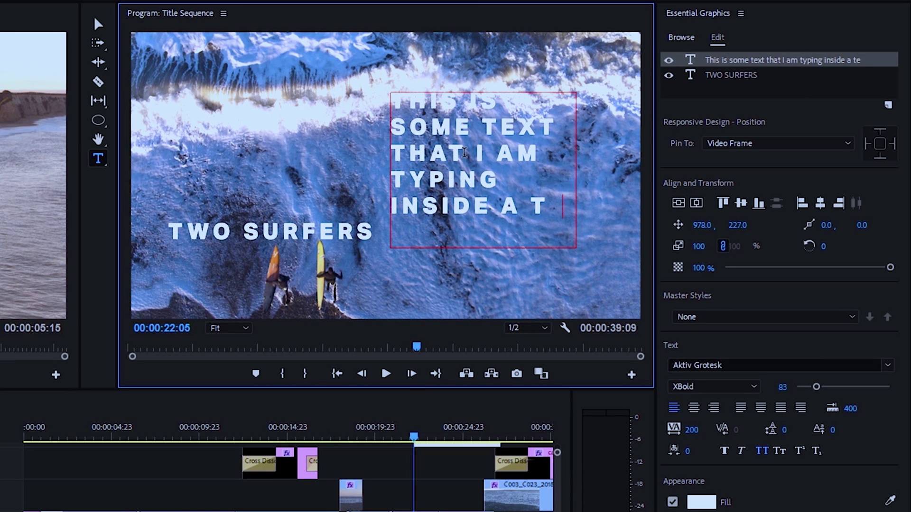
text(xt box -)
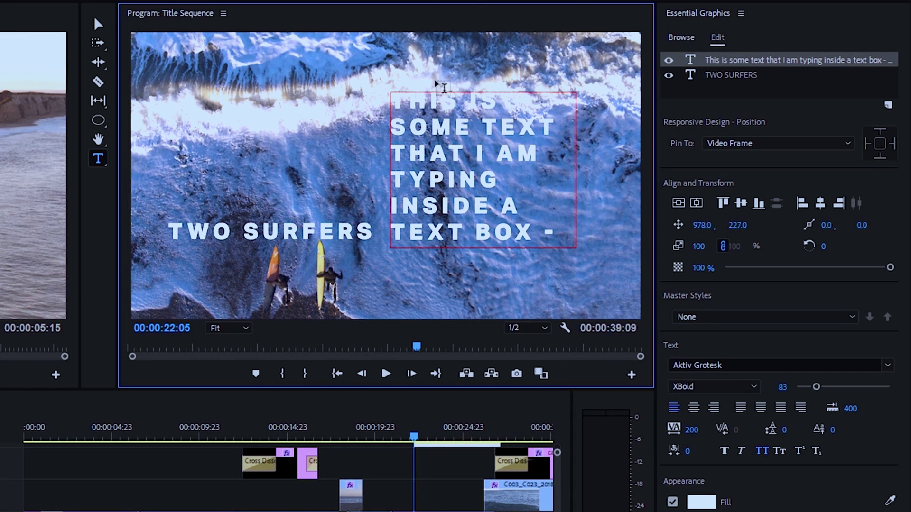
click(733, 62)
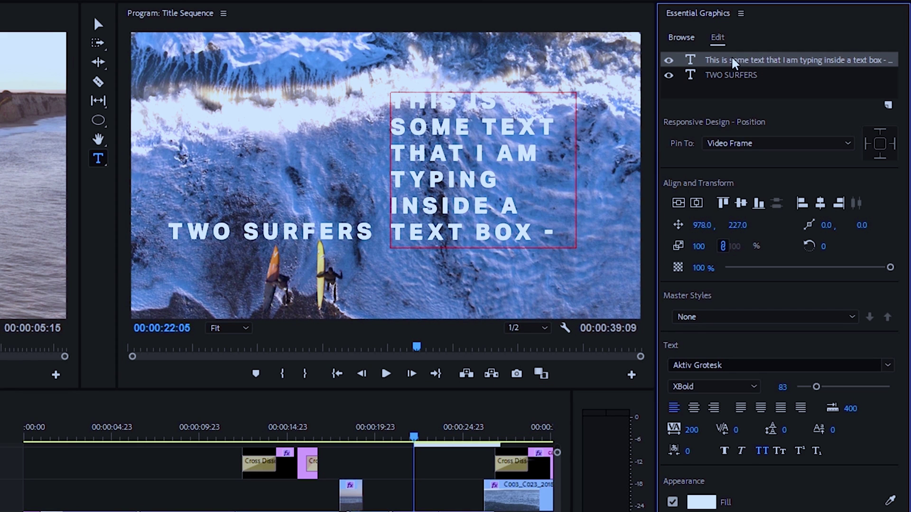
key(Delete)
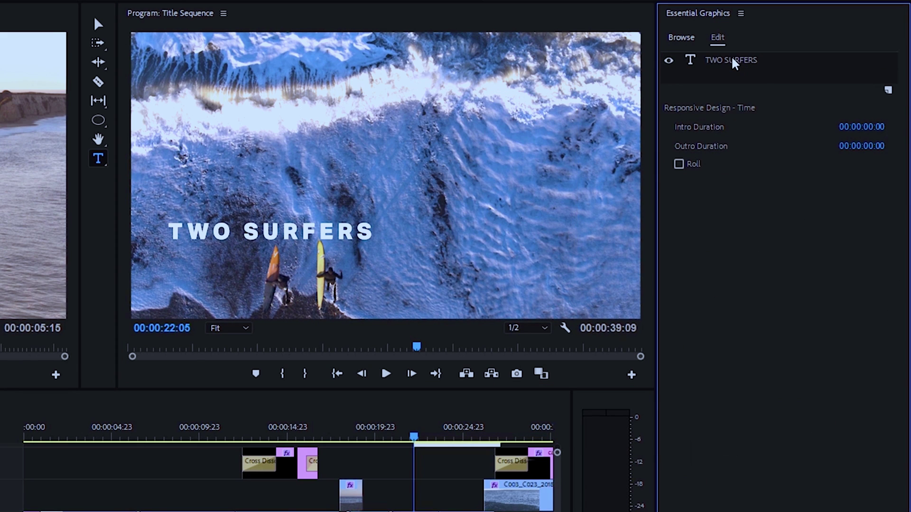
click(733, 61)
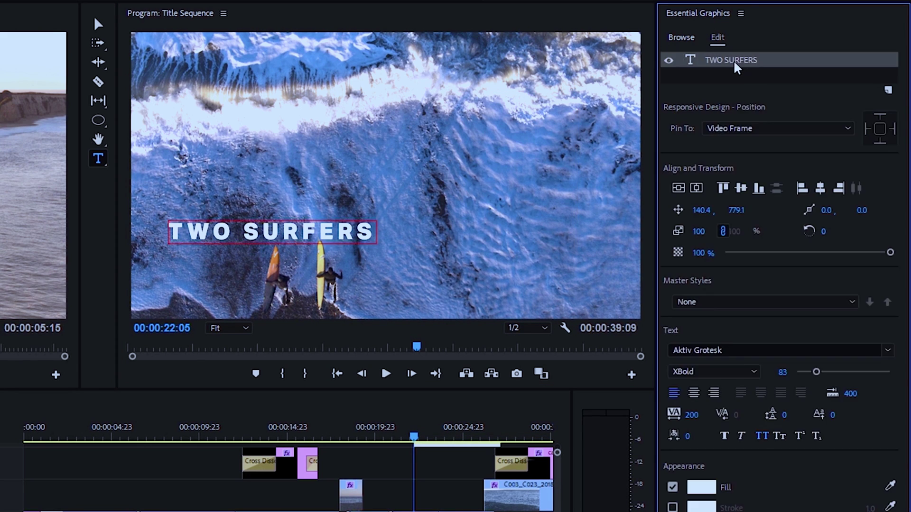